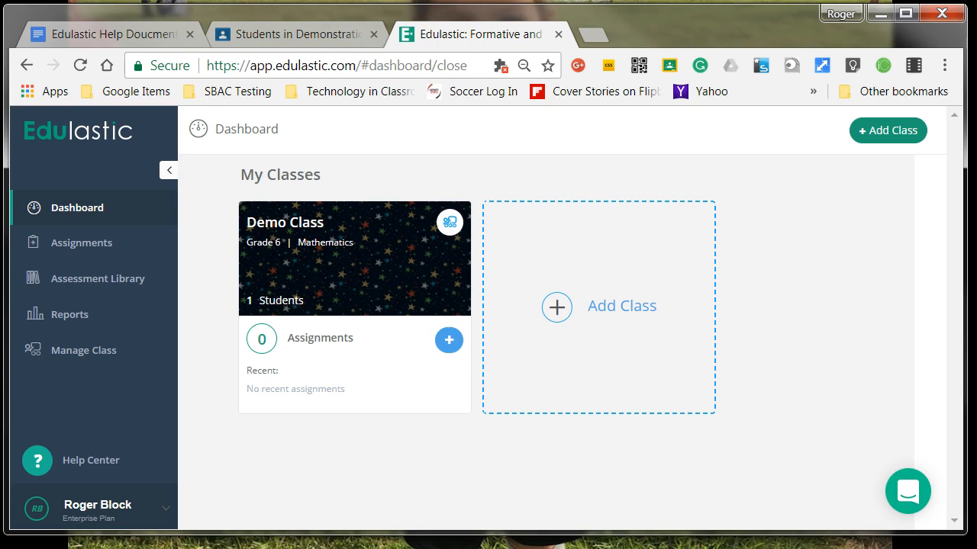
Open the Assessment Library and clear all of its filters
{"action": "left_click", "coordinate": [127, 285]}
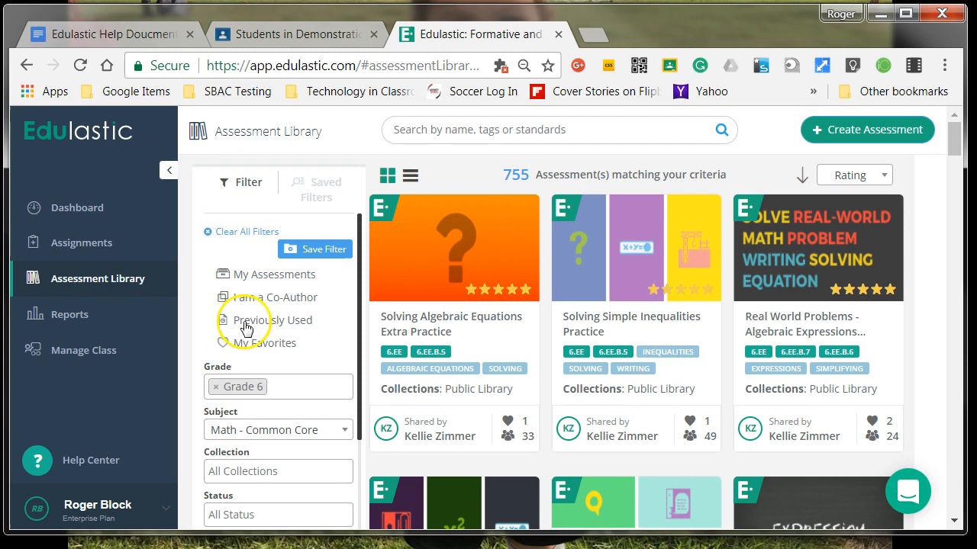
{"action": "left_click", "coordinate": [244, 233]}
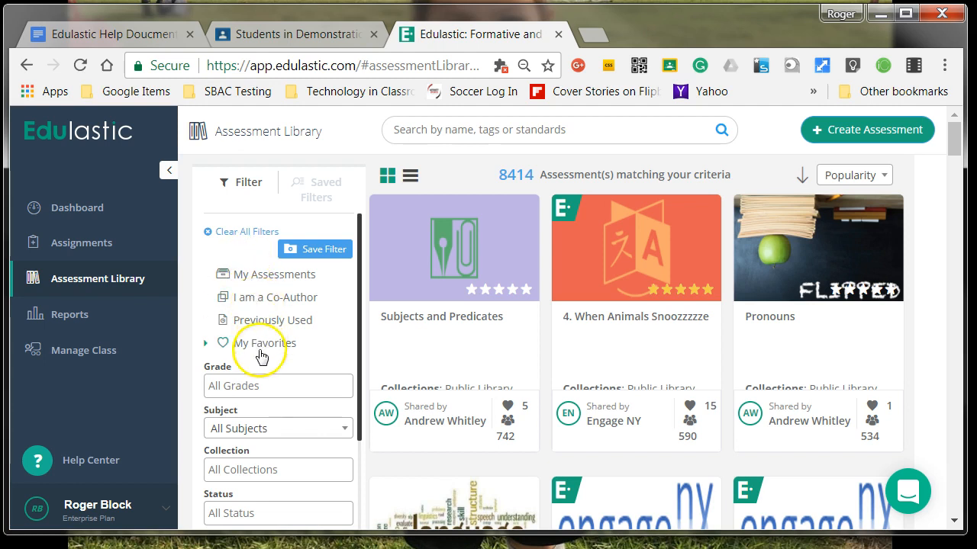
Filter the library by Grade 6
{"action": "scroll", "coordinate": [240, 328], "scroll_direction": "down", "scroll_amount": 2}
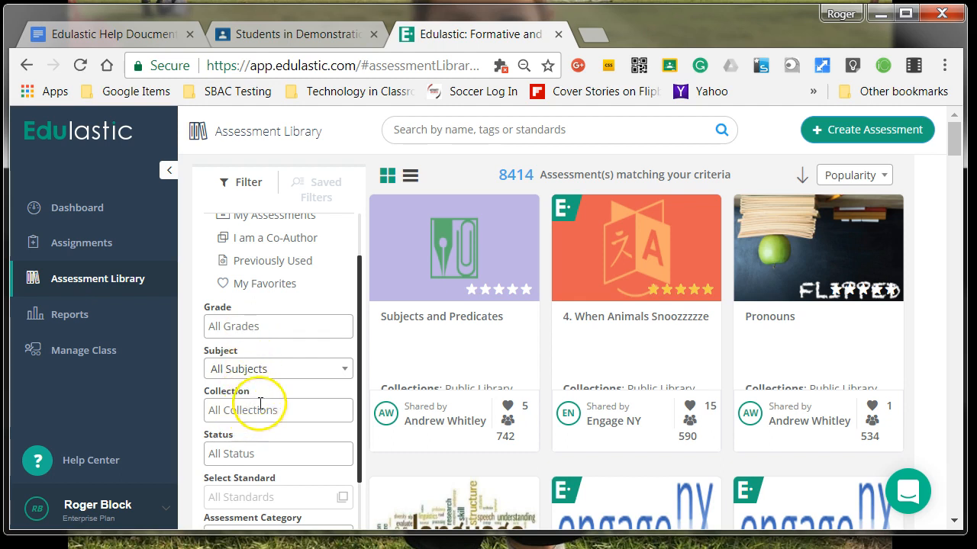
{"action": "left_click", "coordinate": [256, 328]}
{"action": "scroll", "coordinate": [244, 442], "scroll_direction": "down", "scroll_amount": 2}
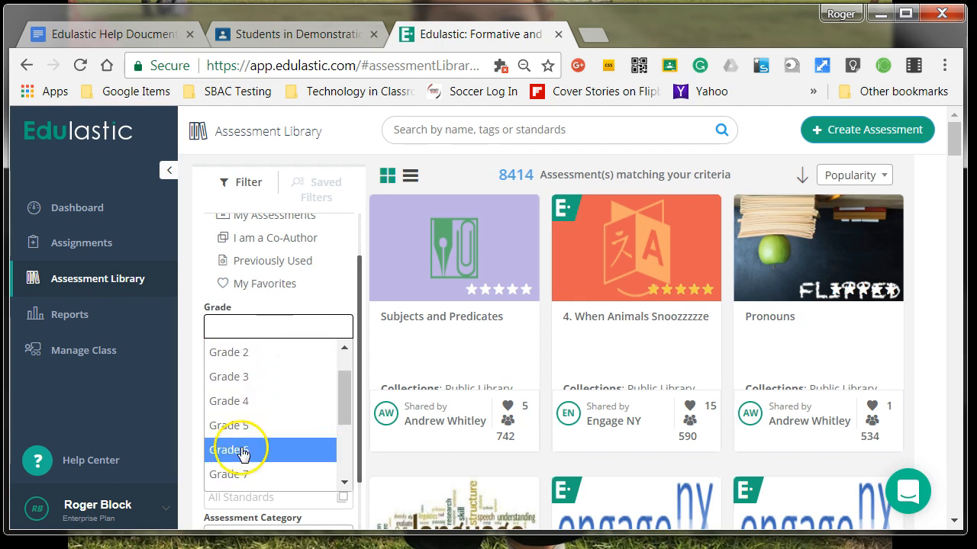
{"action": "left_click", "coordinate": [252, 448]}
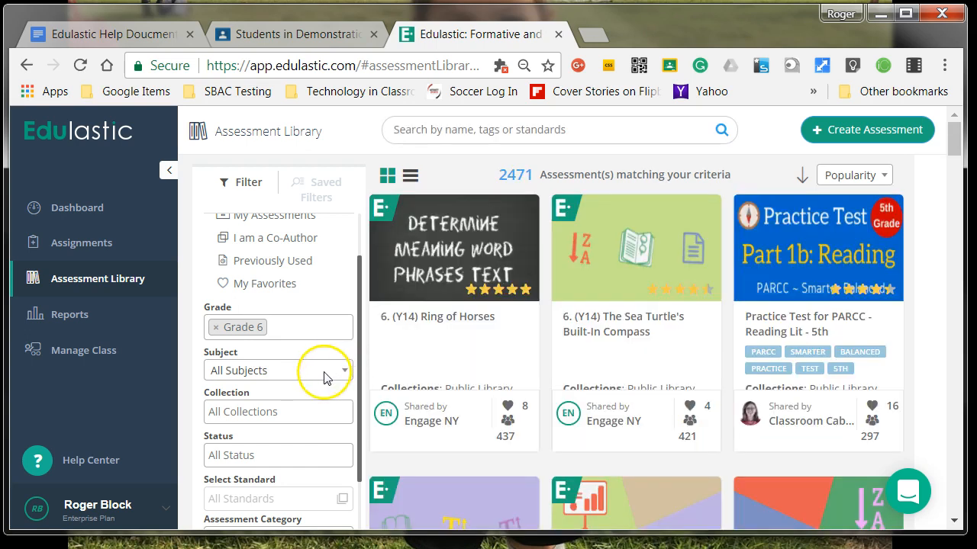
Set the subject filter to Math - Common Core
{"action": "left_click", "coordinate": [327, 372]}
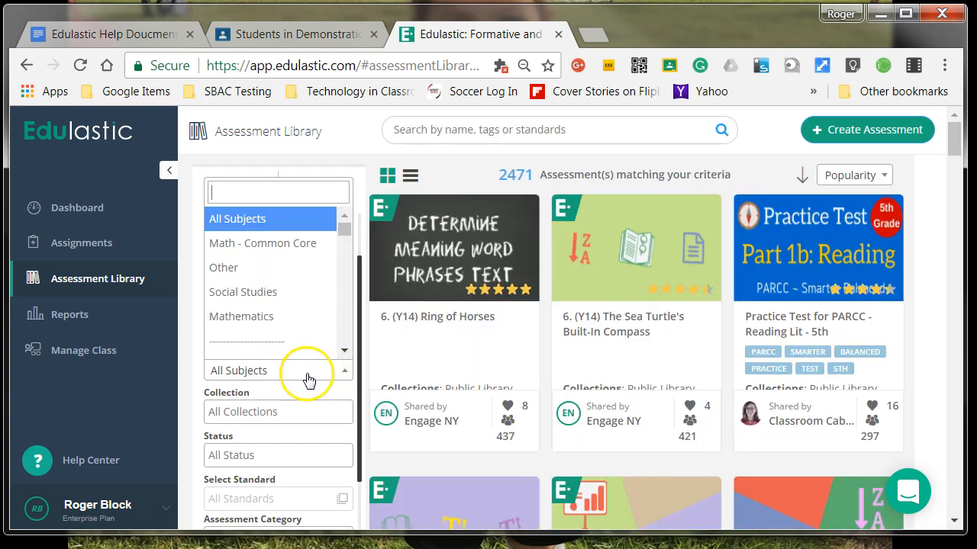
{"action": "left_click", "coordinate": [279, 324]}
{"action": "left_click", "coordinate": [325, 374]}
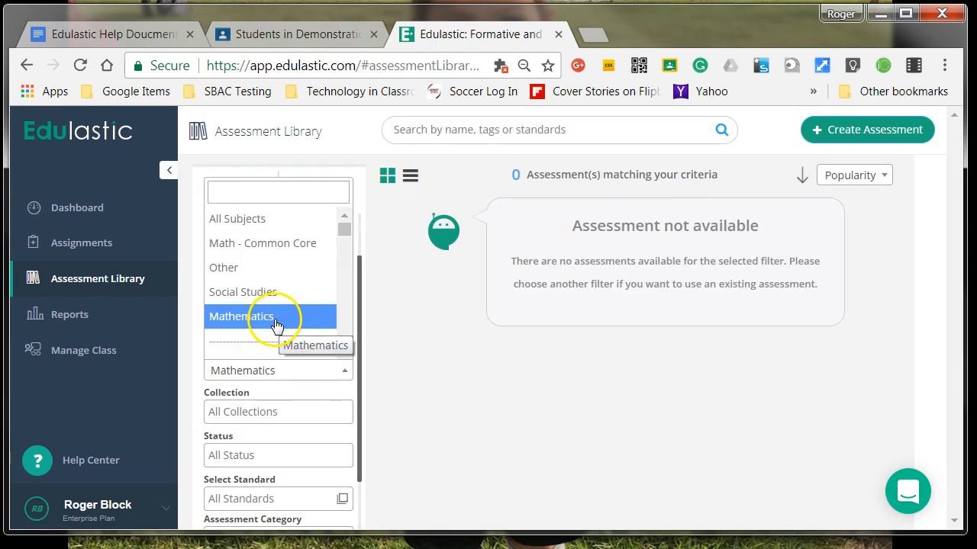
{"action": "left_click", "coordinate": [276, 244]}
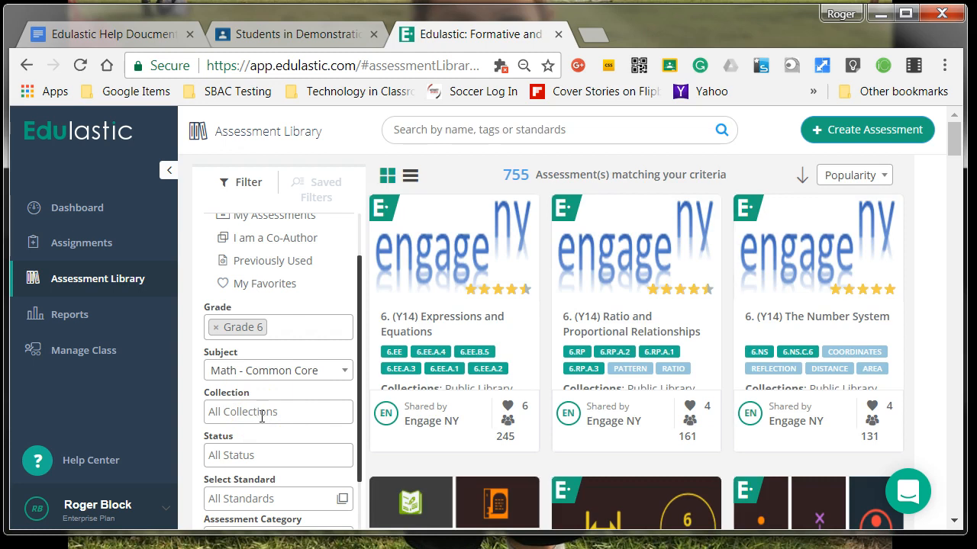
Set the collection filter to District Library
{"action": "left_click", "coordinate": [251, 414]}
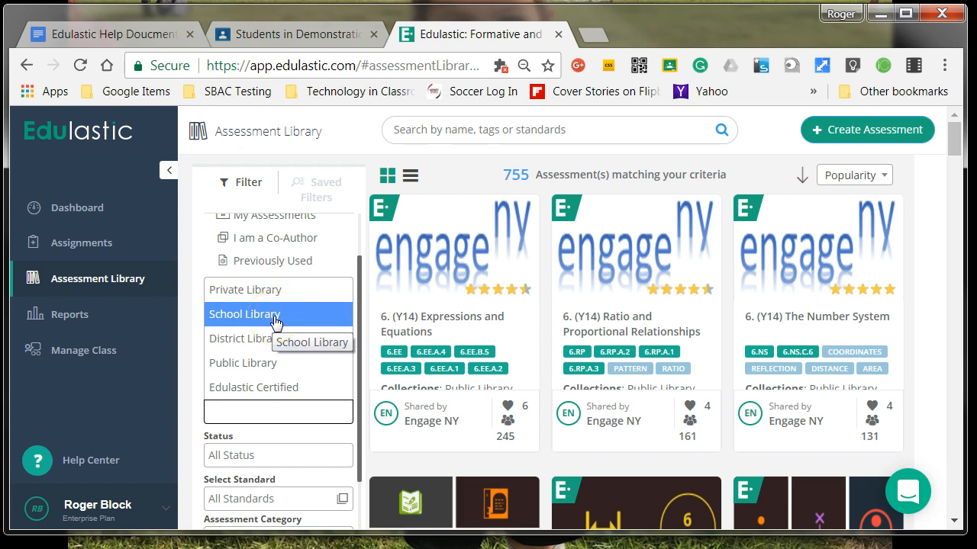
{"action": "left_click", "coordinate": [271, 364]}
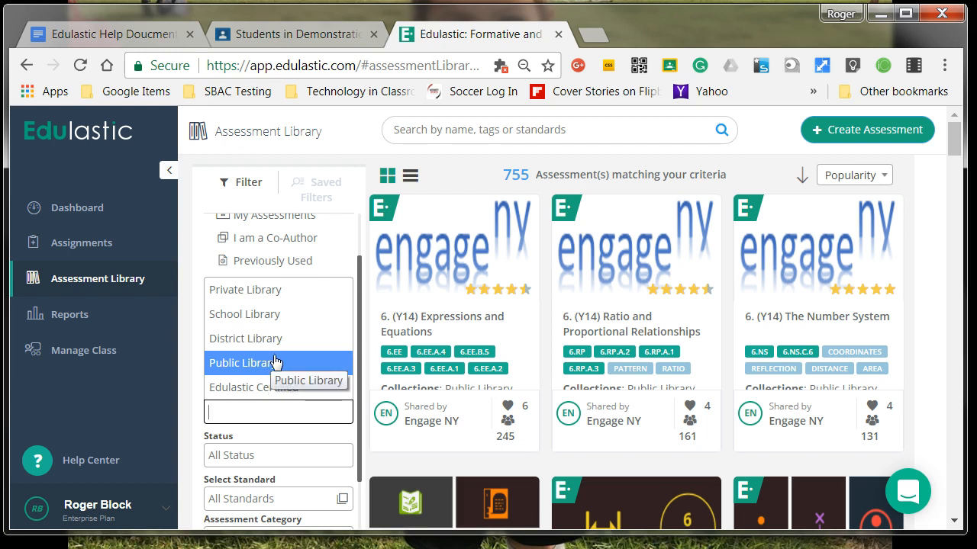
{"action": "left_click", "coordinate": [276, 388]}
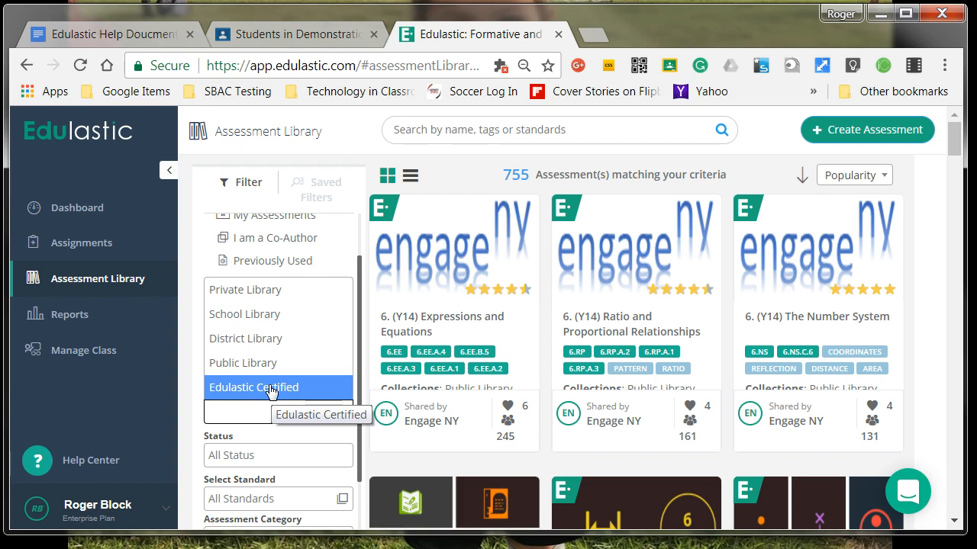
{"action": "left_click", "coordinate": [271, 337]}
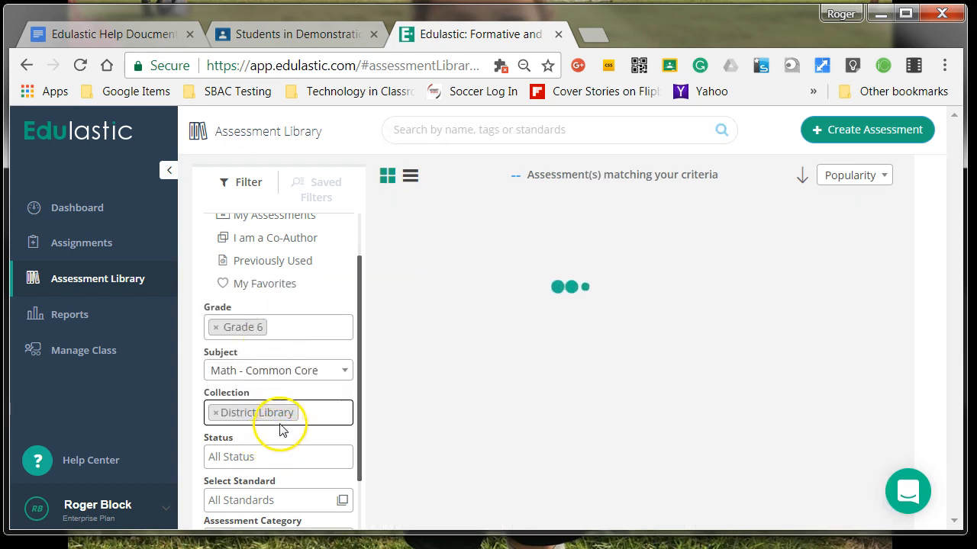
Open the Progress Monitoring Assessment 6.NS.2 (#1) from the results
{"action": "scroll", "coordinate": [353, 442], "scroll_direction": "down", "scroll_amount": 1}
{"action": "scroll", "coordinate": [353, 442], "scroll_direction": "down", "scroll_amount": 2}
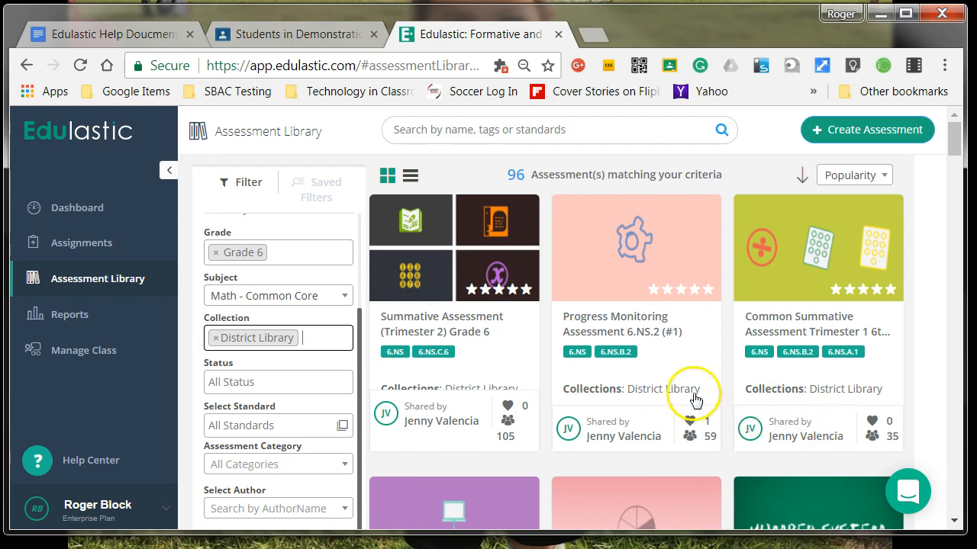
{"action": "left_click", "coordinate": [623, 316]}
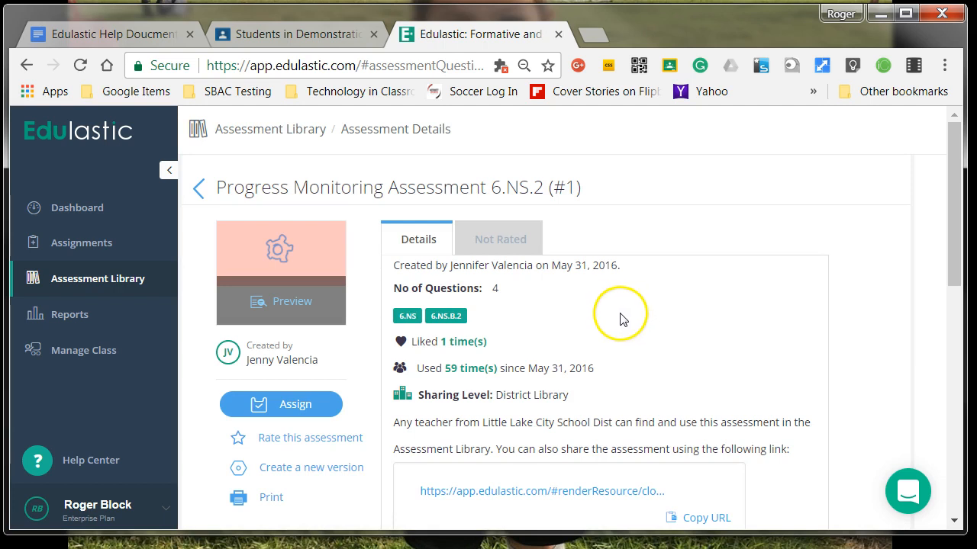
Start assigning the Progress Monitoring Assessment 6.NS.2 (#1)
{"action": "scroll", "coordinate": [522, 328], "scroll_direction": "down", "scroll_amount": 1}
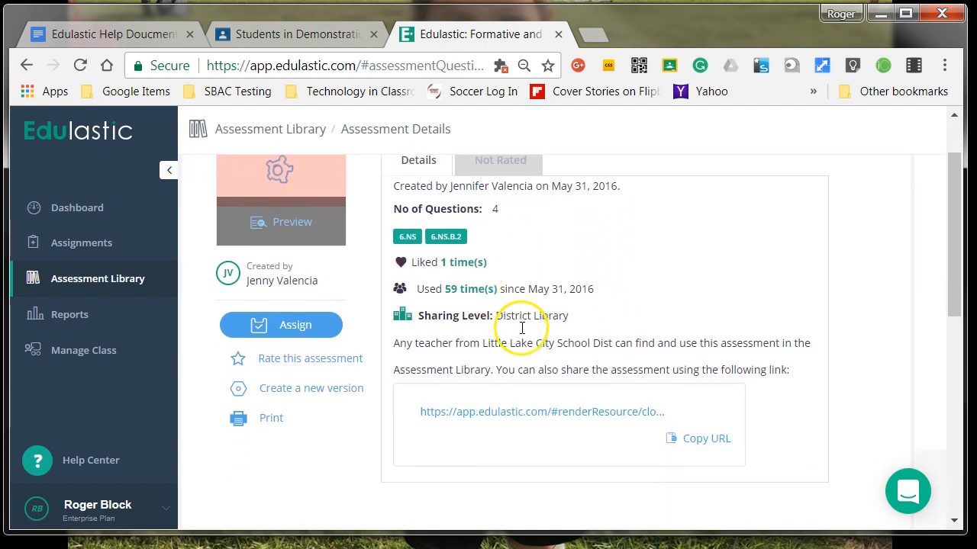
{"action": "scroll", "coordinate": [522, 328], "scroll_direction": "down", "scroll_amount": 1}
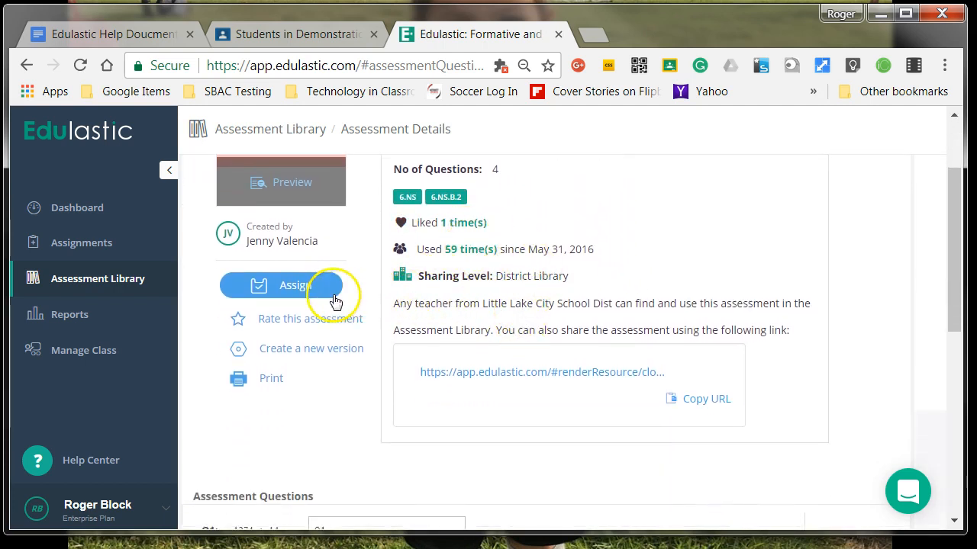
{"action": "left_click", "coordinate": [296, 287]}
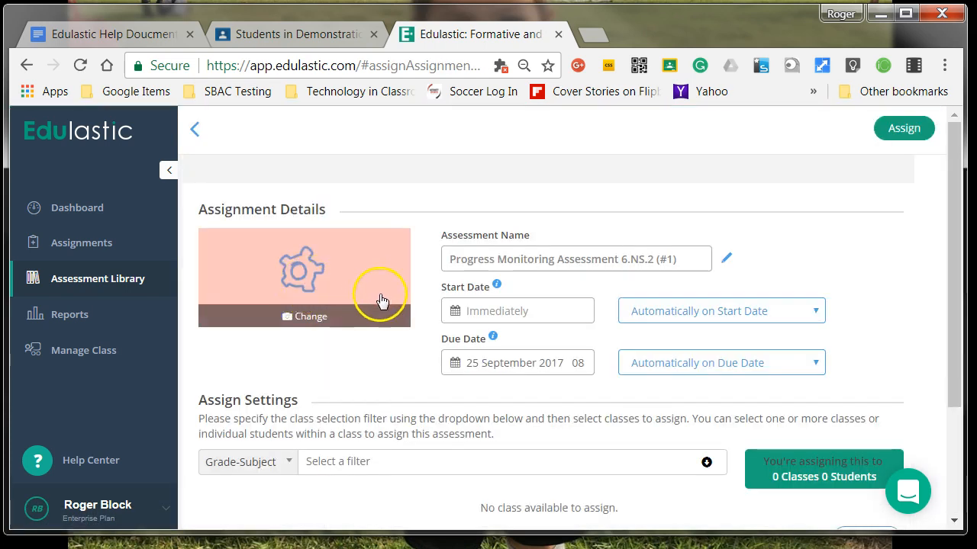
Set the assignment's start date to 22 September 2017
{"action": "left_click", "coordinate": [525, 314]}
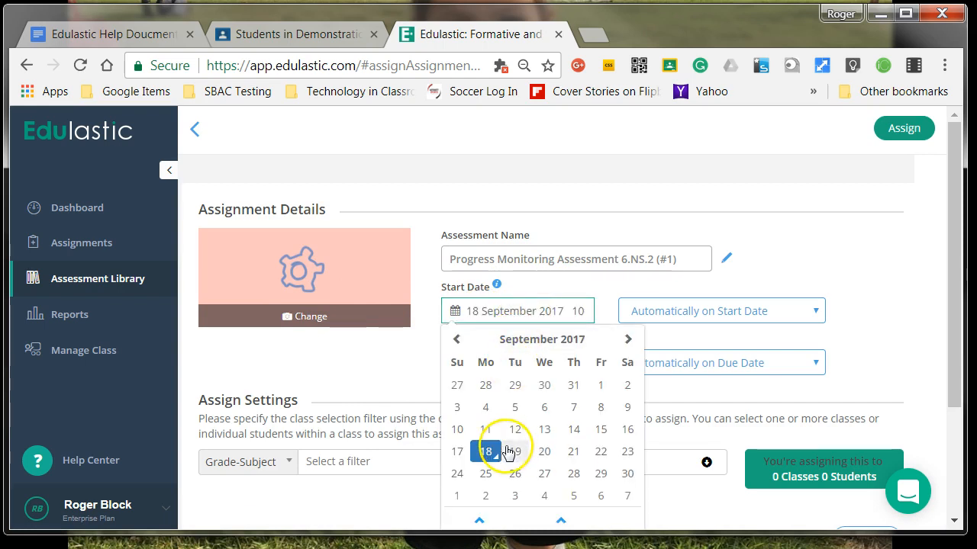
{"action": "left_click", "coordinate": [601, 455]}
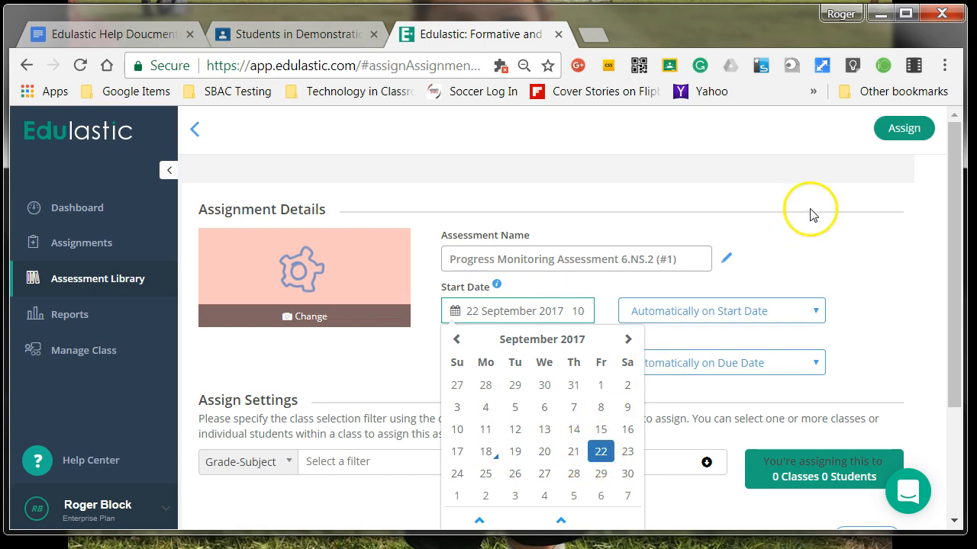
{"action": "left_click", "coordinate": [824, 254]}
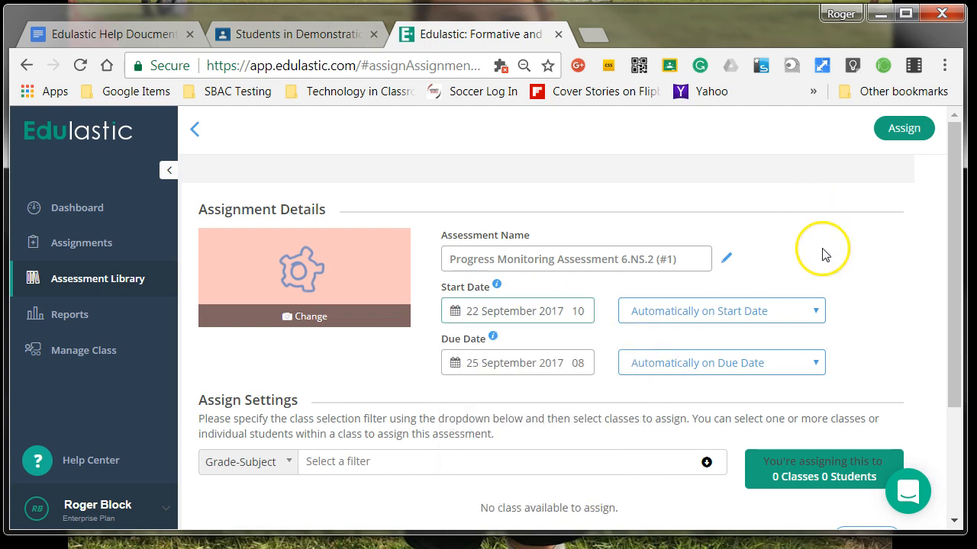
Set the start to Open Manually in Class and the due date to Close Manually in Class
{"action": "left_click", "coordinate": [796, 314]}
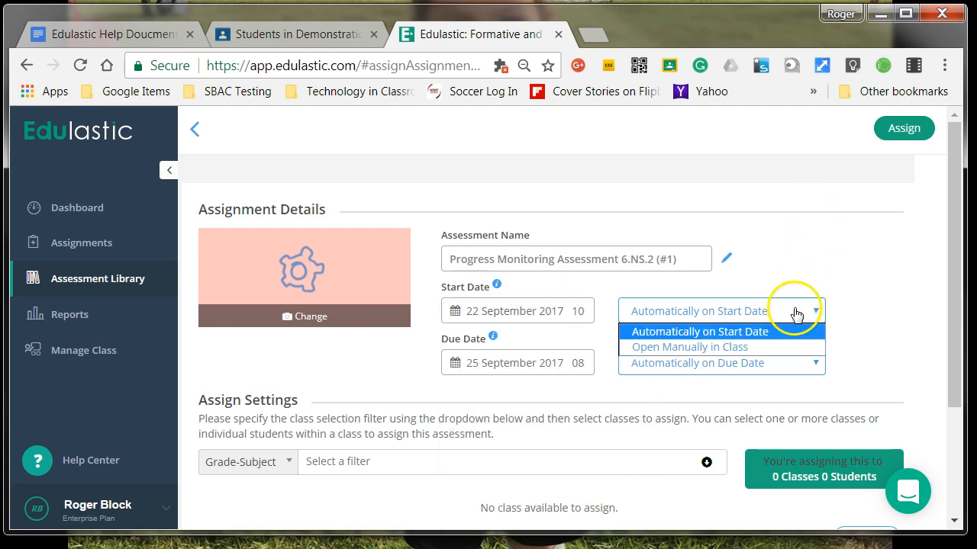
{"action": "left_click", "coordinate": [759, 353]}
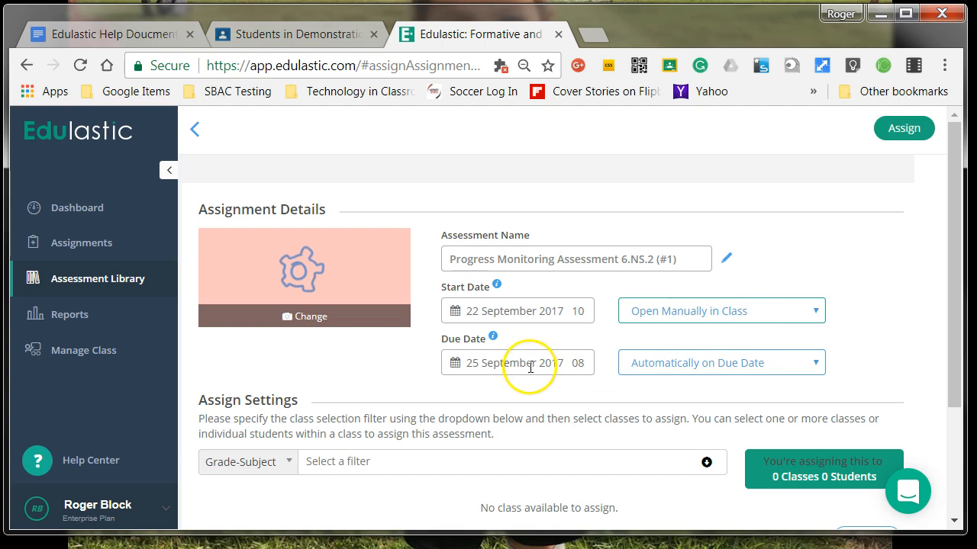
{"action": "left_click", "coordinate": [682, 371]}
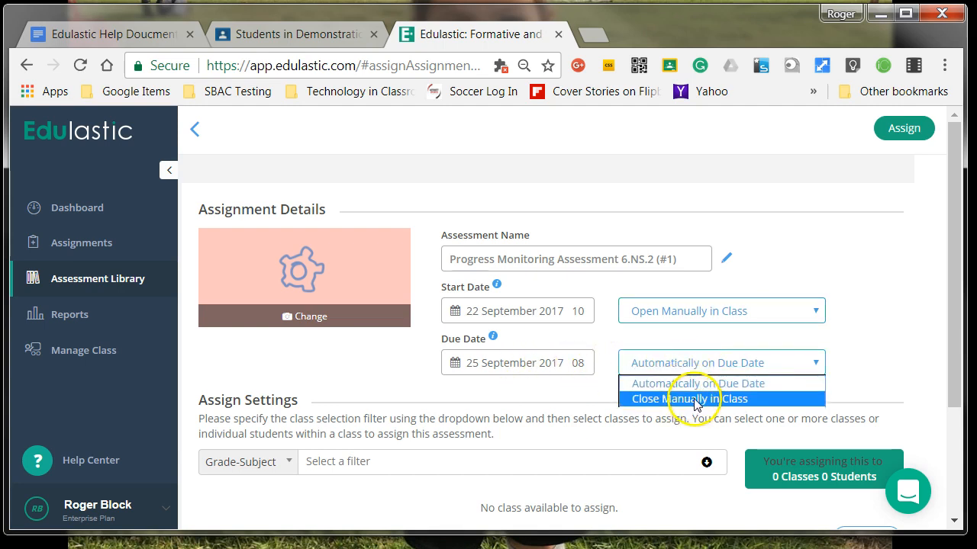
{"action": "left_click", "coordinate": [694, 399]}
Filter the classes by Grade-Subject and choose Grade 6-Mathematics
{"action": "scroll", "coordinate": [858, 336], "scroll_direction": "down", "scroll_amount": 1}
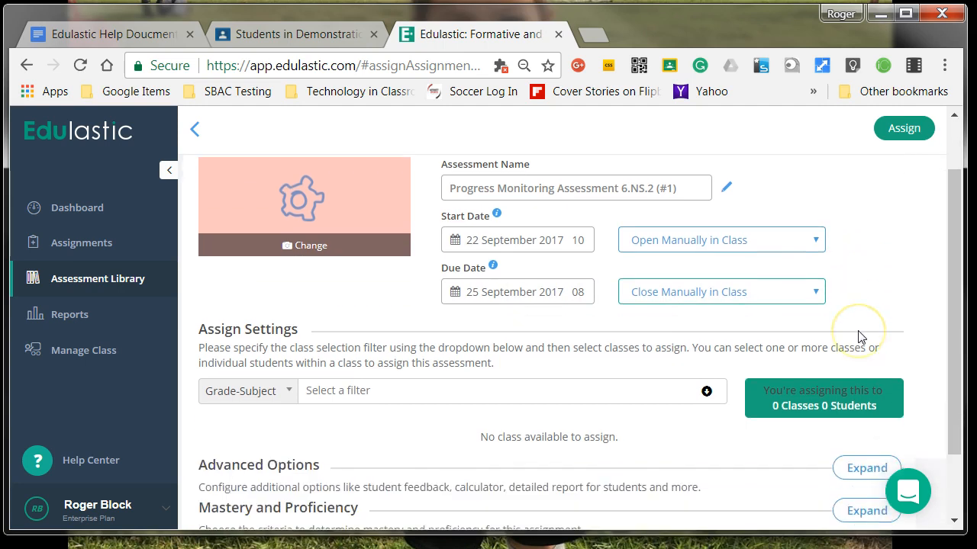
{"action": "scroll", "coordinate": [858, 336], "scroll_direction": "down", "scroll_amount": 1}
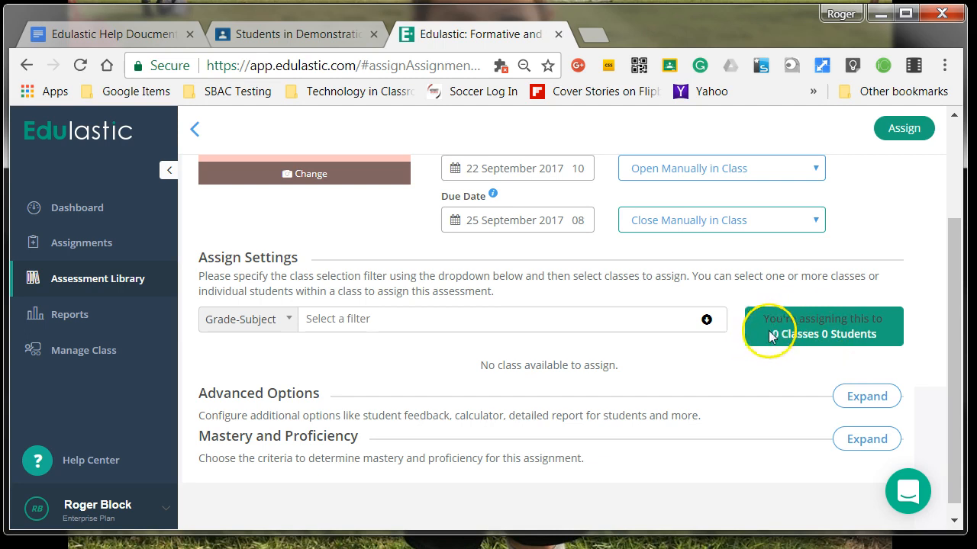
{"action": "left_click", "coordinate": [255, 320]}
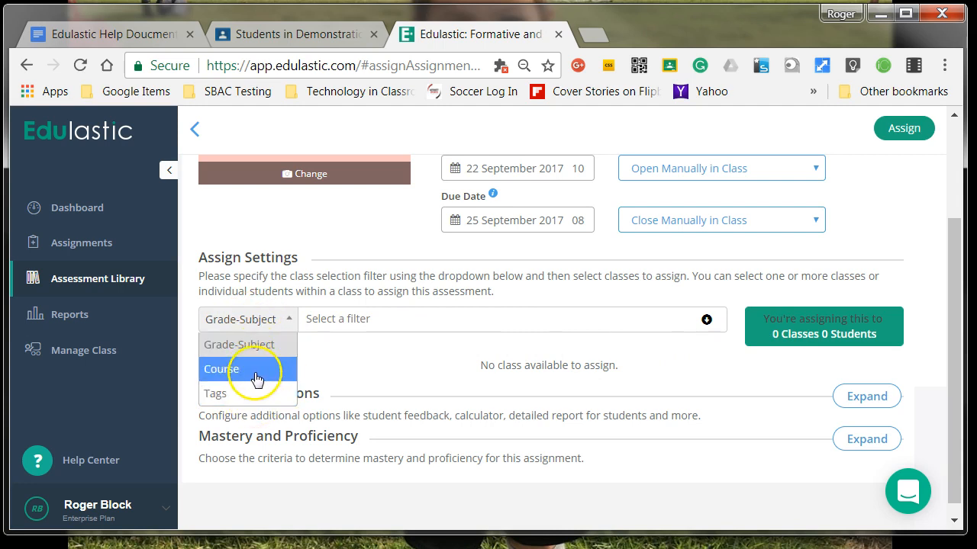
{"action": "left_click", "coordinate": [261, 344]}
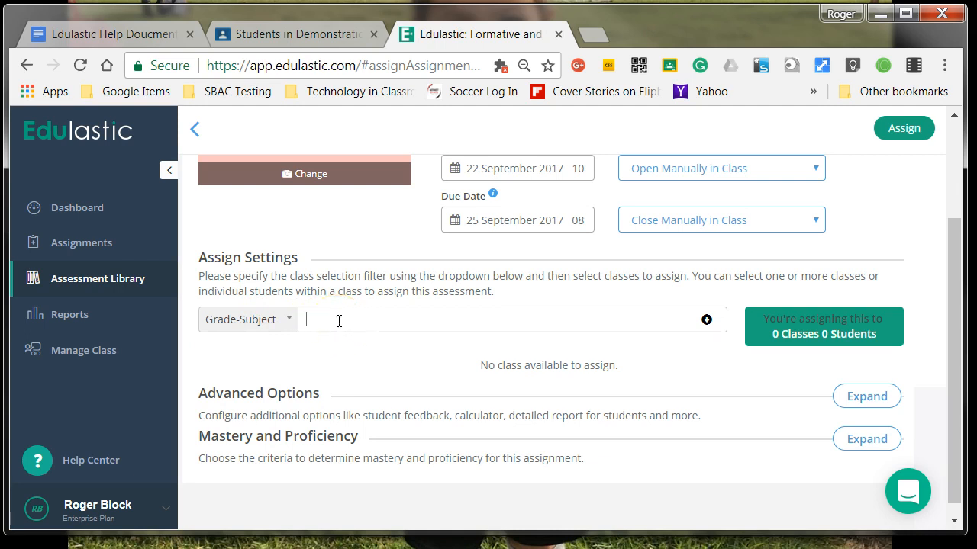
{"action": "left_click", "coordinate": [331, 350]}
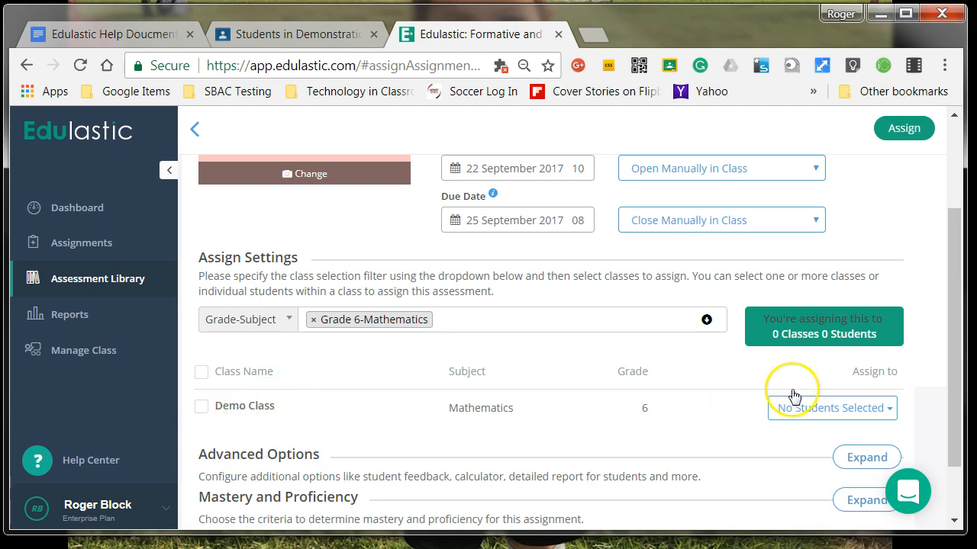
{"action": "scroll", "coordinate": [496, 427], "scroll_direction": "down", "scroll_amount": 1}
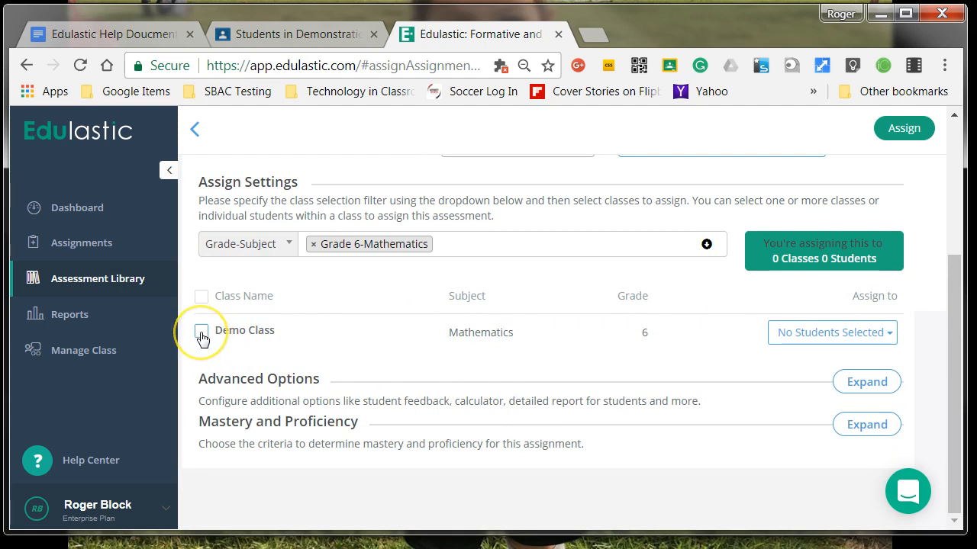
{"action": "left_click", "coordinate": [201, 332]}
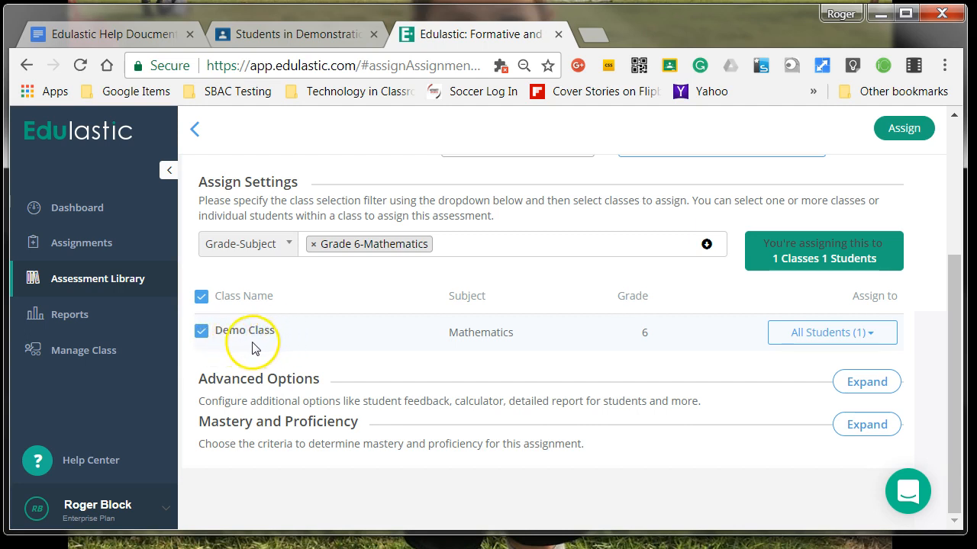
{"action": "left_click", "coordinate": [202, 332]}
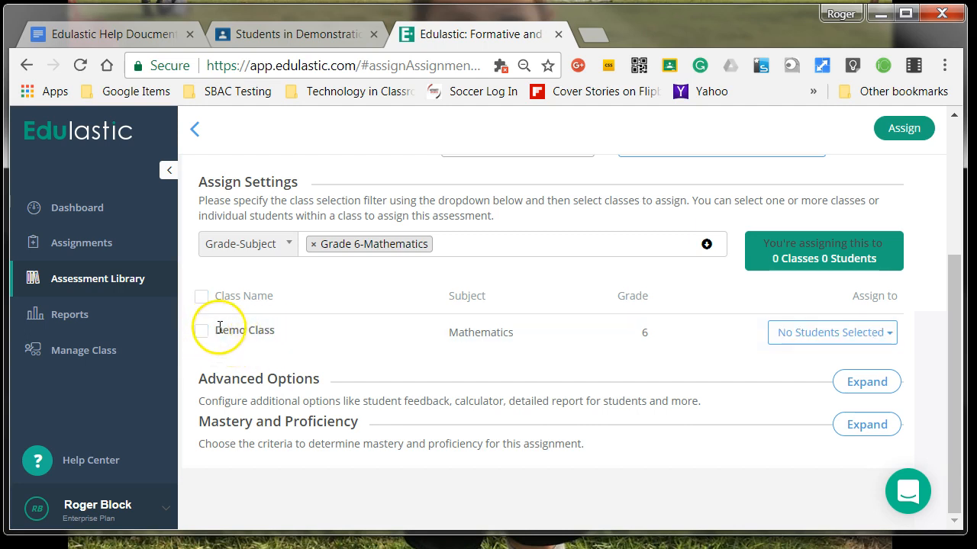
Select the Demo Class student to receive the assessment
{"action": "left_click", "coordinate": [885, 345]}
{"action": "left_click", "coordinate": [648, 436]}
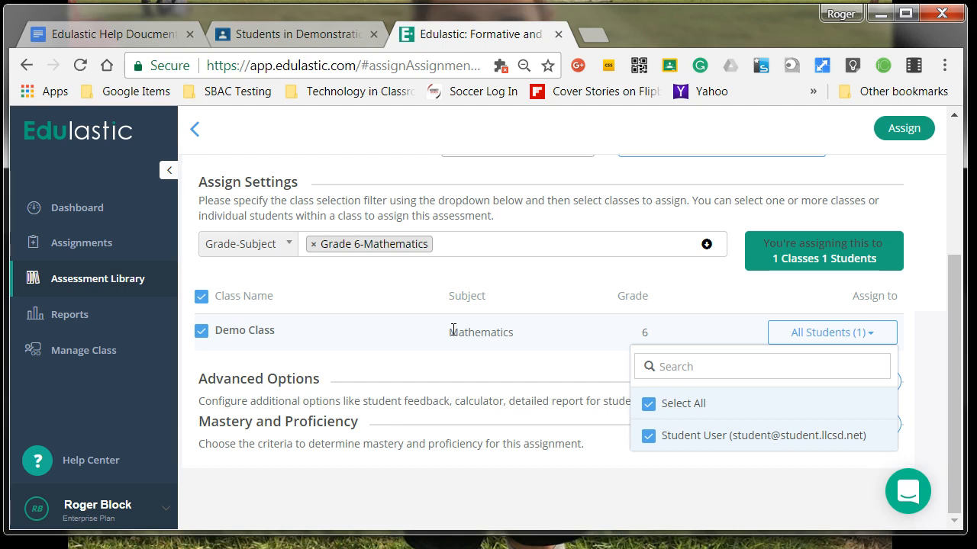
{"action": "left_click", "coordinate": [920, 305]}
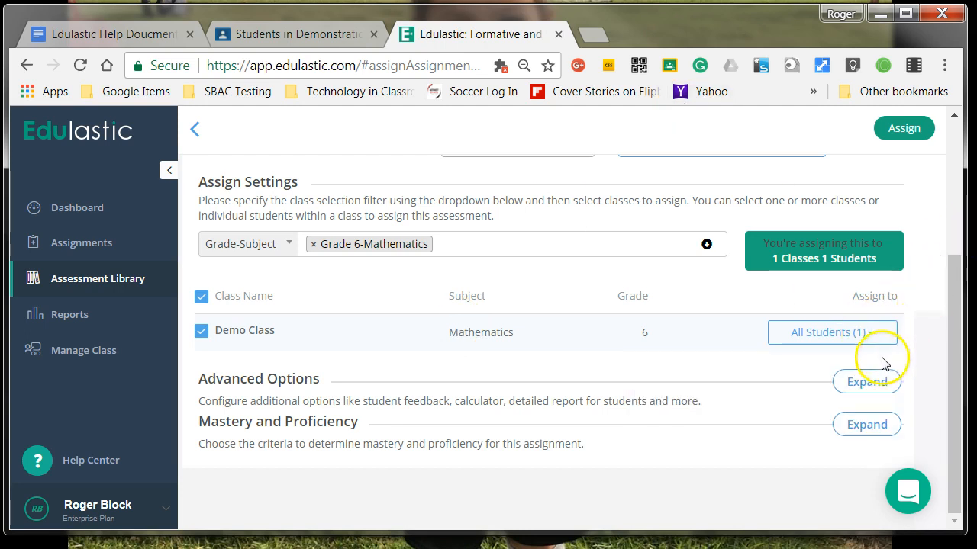
Assign the assessment
{"action": "scroll", "coordinate": [884, 364], "scroll_direction": "up", "scroll_amount": 3}
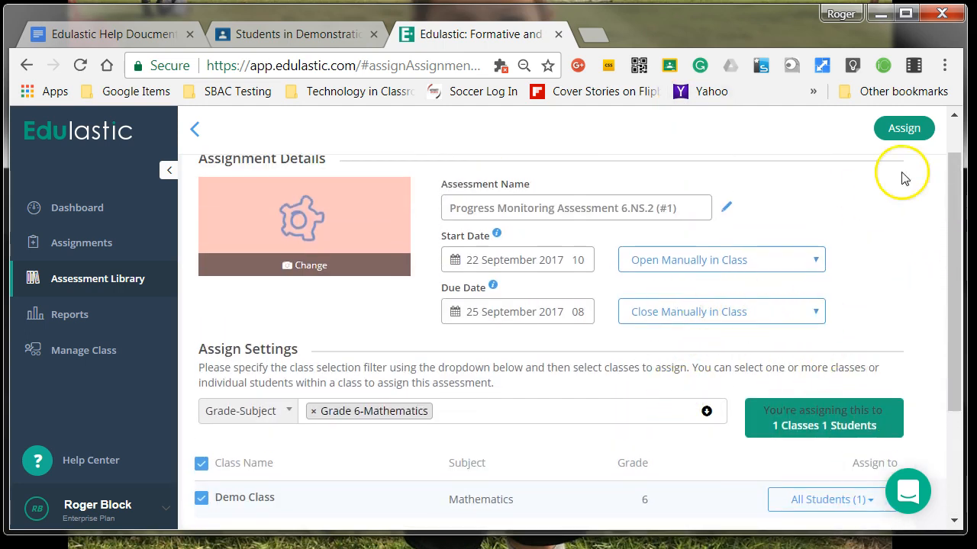
{"action": "left_click", "coordinate": [904, 129]}
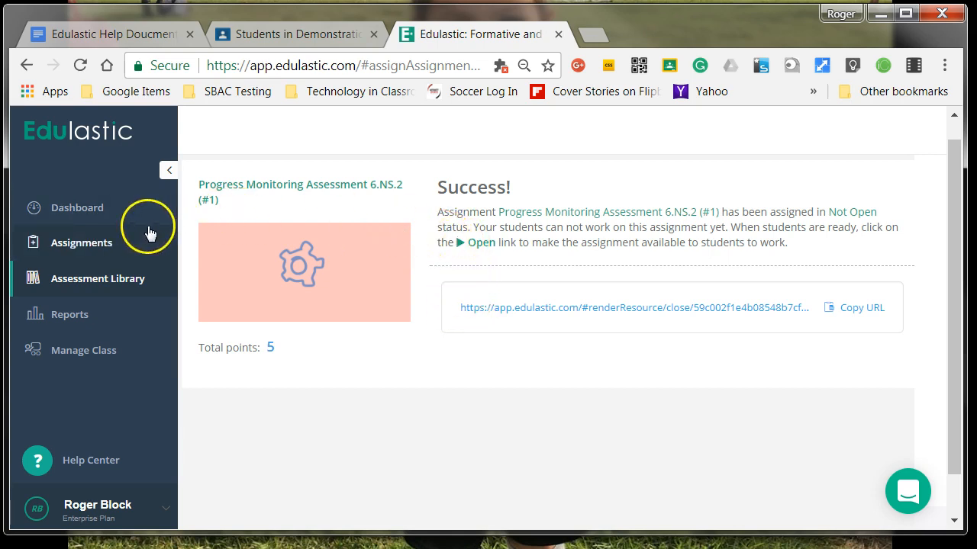
Open the Progress Monitoring Assessment 6.NS.2 assignment for students from the Demo Class assignments list
{"action": "left_click", "coordinate": [87, 244]}
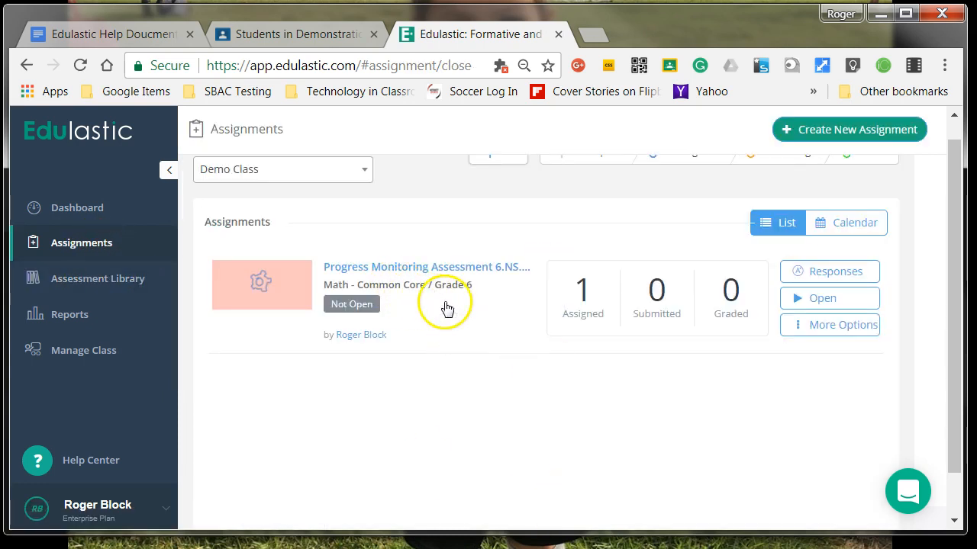
{"action": "left_click", "coordinate": [808, 335]}
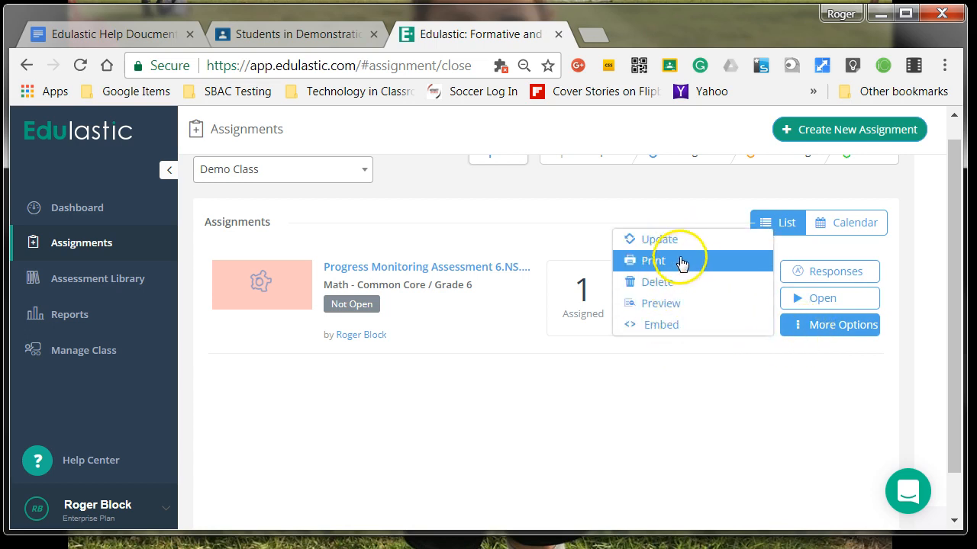
{"action": "left_click", "coordinate": [734, 393]}
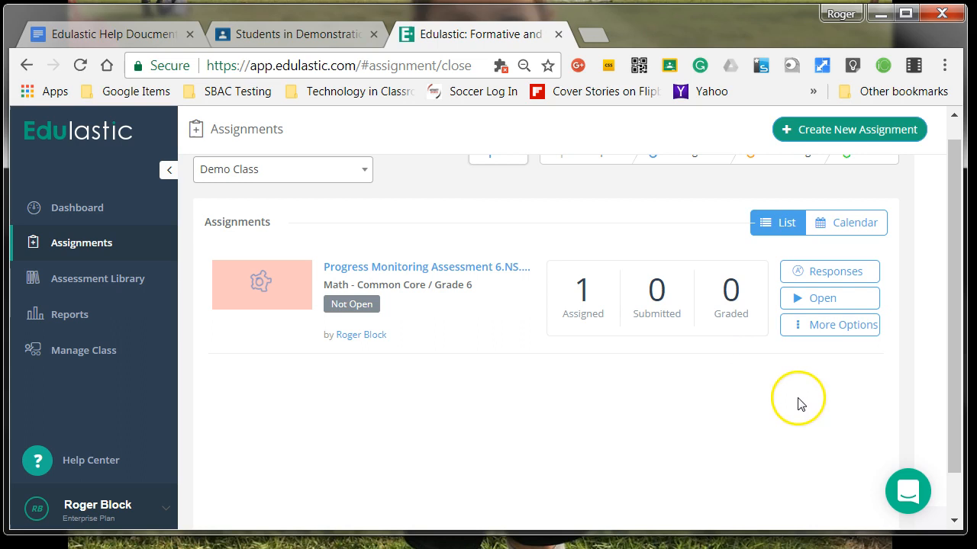
{"action": "left_click", "coordinate": [791, 305]}
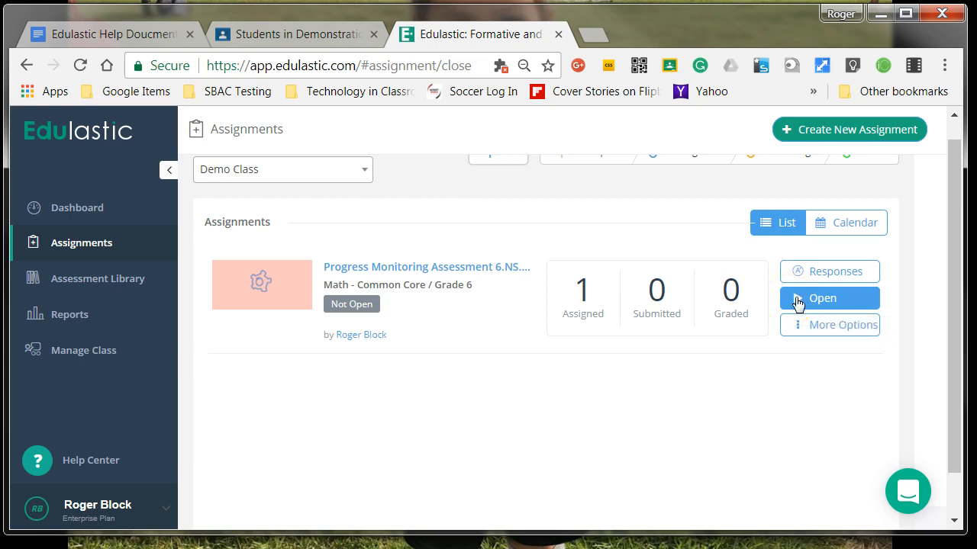
{"action": "left_click", "coordinate": [809, 298]}
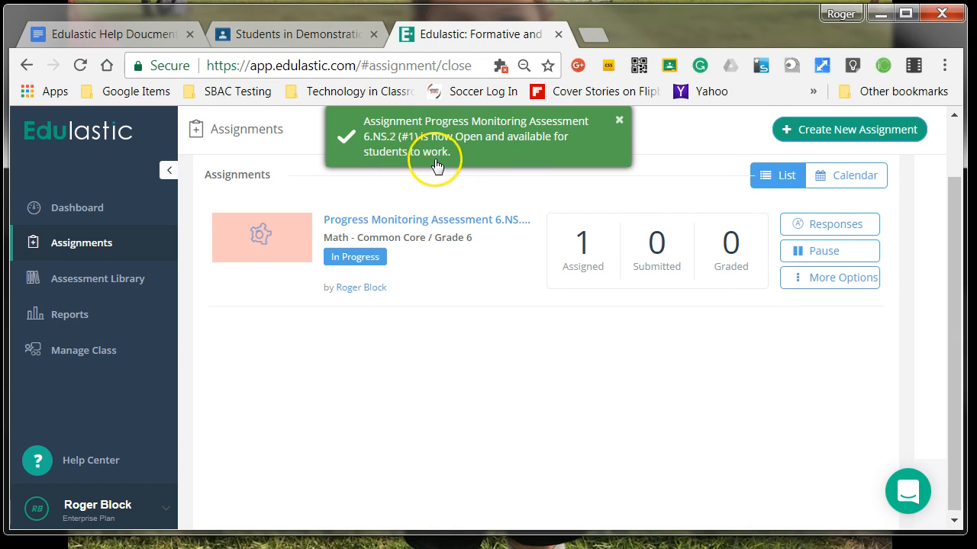
Share the assignment to Google Classroom as an announcement for Demonstration Class and post it
{"action": "left_click", "coordinate": [810, 292]}
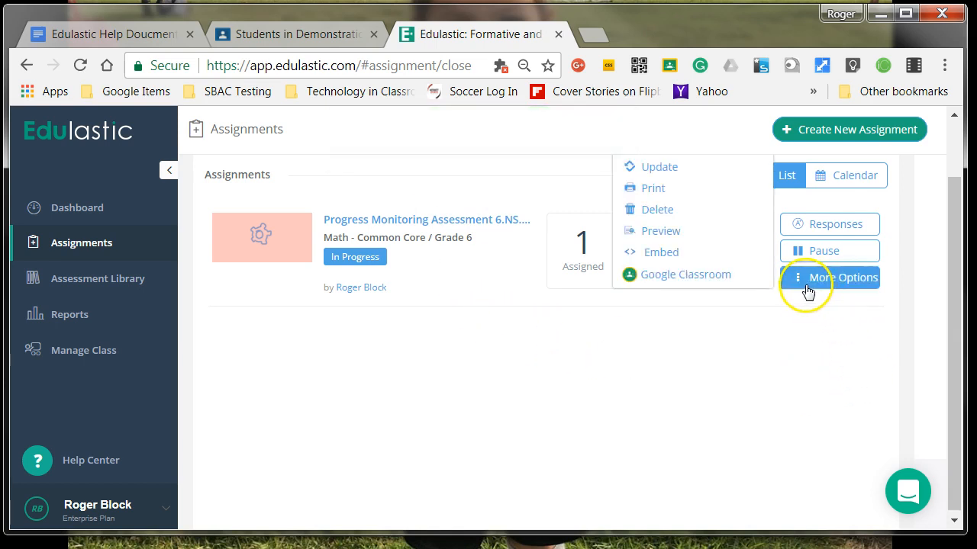
{"action": "left_click", "coordinate": [700, 279]}
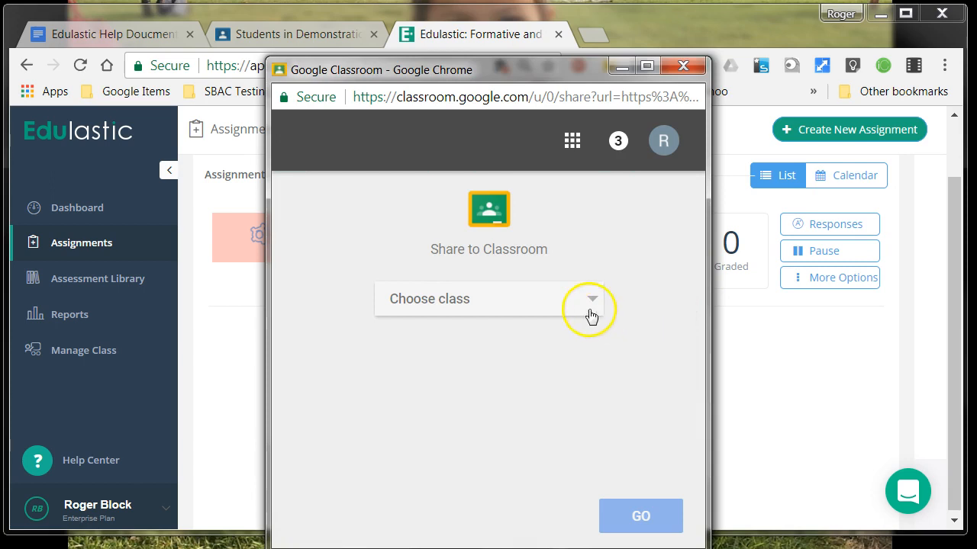
{"action": "left_click", "coordinate": [566, 305]}
{"action": "left_click", "coordinate": [538, 371]}
{"action": "left_click", "coordinate": [572, 385]}
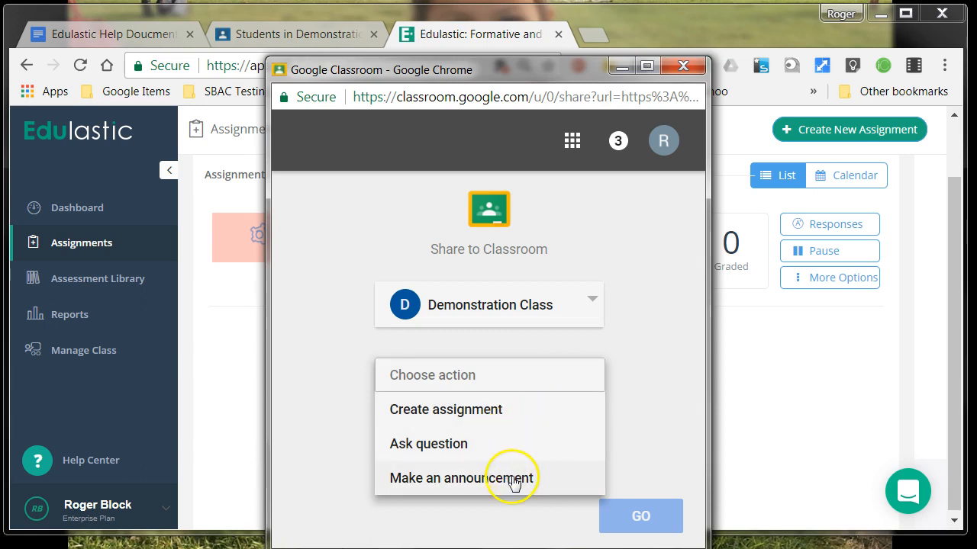
{"action": "left_click", "coordinate": [517, 481]}
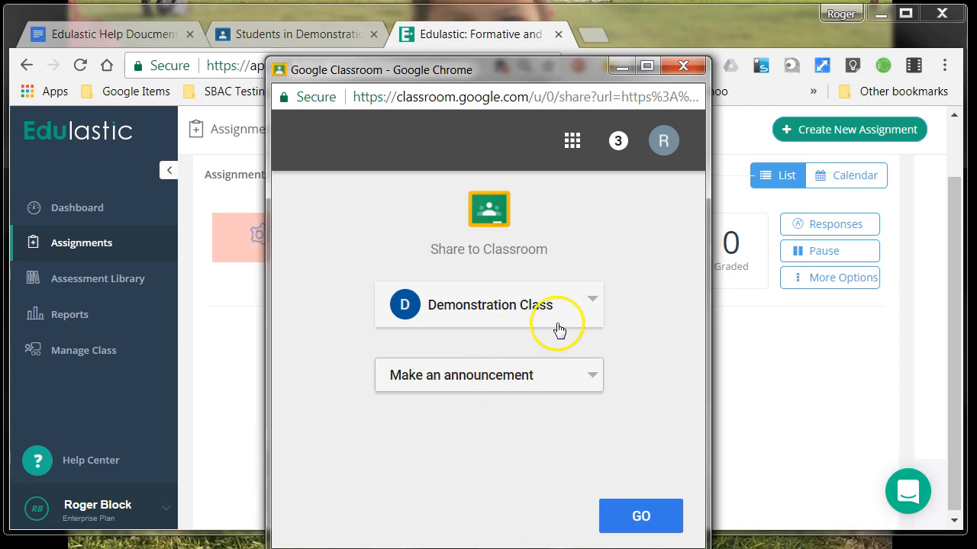
{"action": "left_click", "coordinate": [643, 521]}
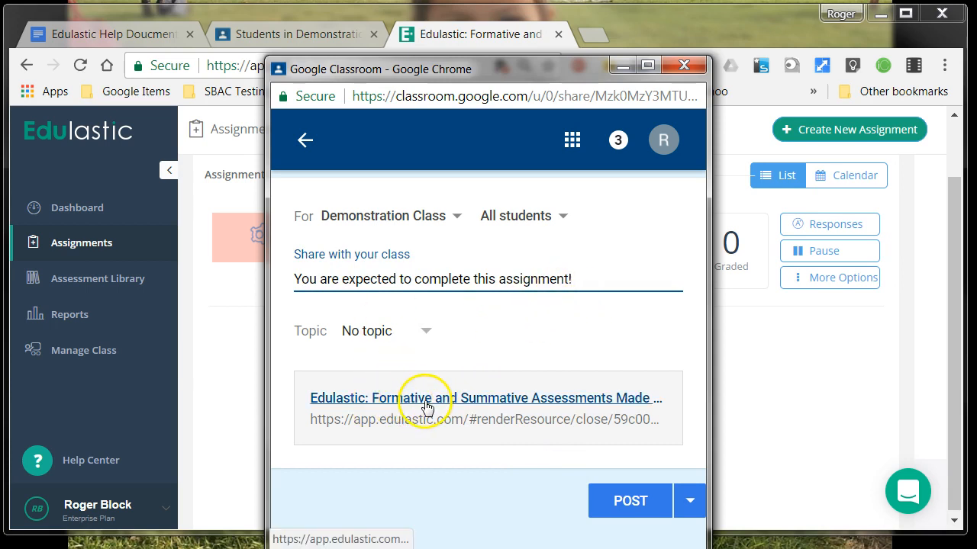
{"action": "left_click", "coordinate": [637, 502]}
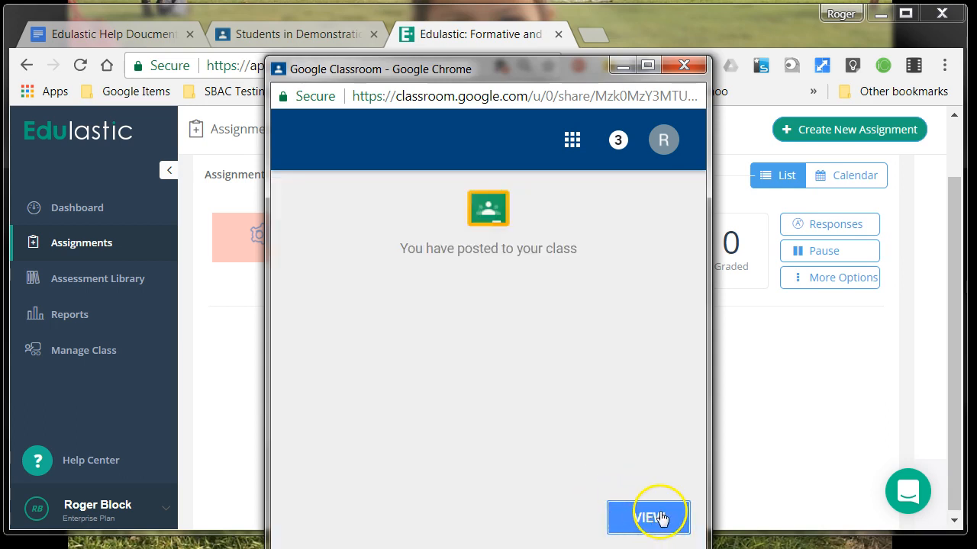
{"action": "left_click", "coordinate": [684, 66]}
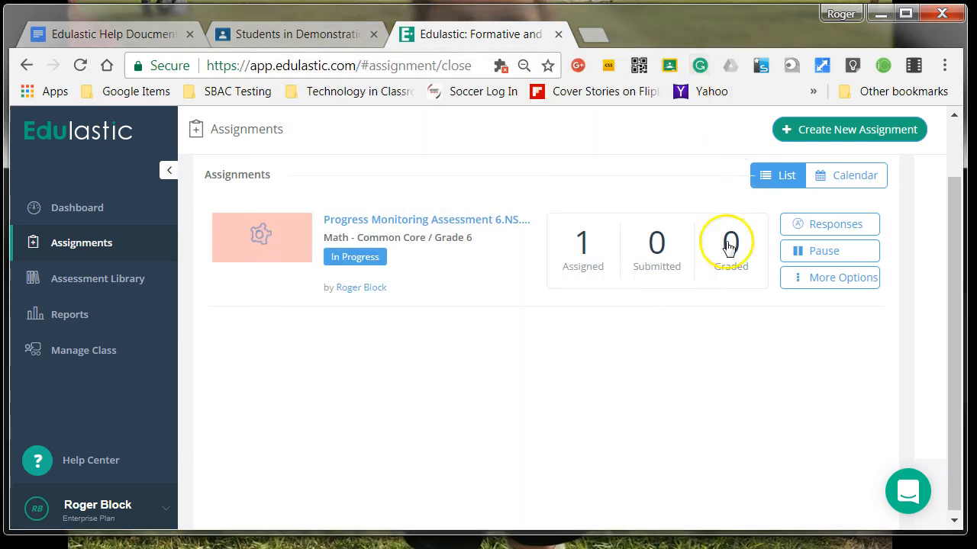
Review the Demonstration Class stream in Google Classroom for the shared assignment post and return to Edulastic
{"action": "left_click", "coordinate": [305, 36]}
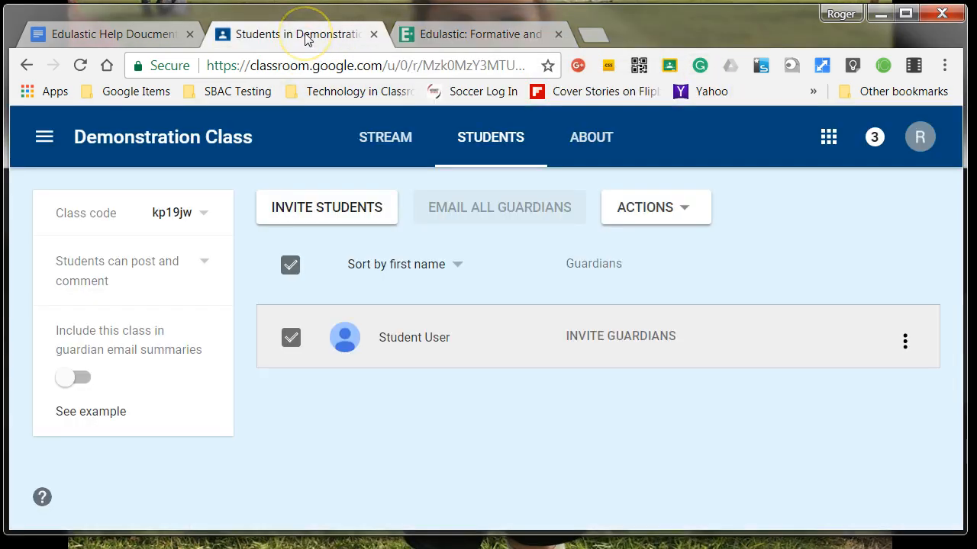
{"action": "left_click", "coordinate": [391, 141]}
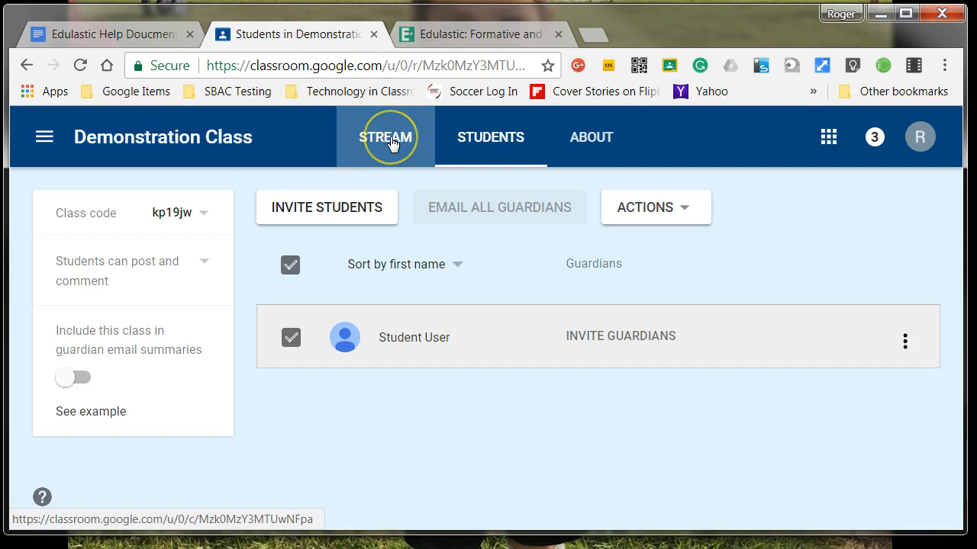
{"action": "scroll", "coordinate": [505, 350], "scroll_direction": "down", "scroll_amount": 3}
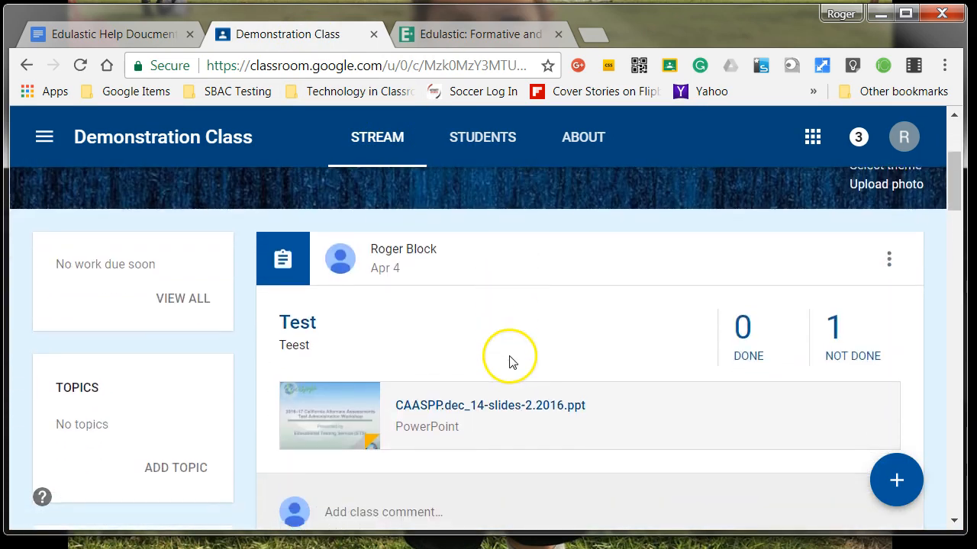
{"action": "scroll", "coordinate": [363, 288], "scroll_direction": "down", "scroll_amount": 3}
{"action": "scroll", "coordinate": [359, 289], "scroll_direction": "up", "scroll_amount": 6}
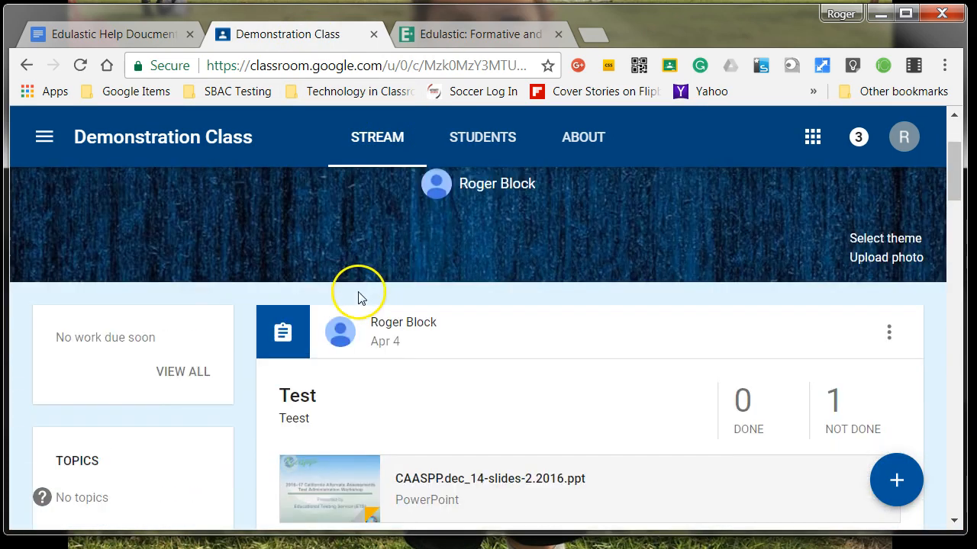
{"action": "left_click", "coordinate": [79, 65]}
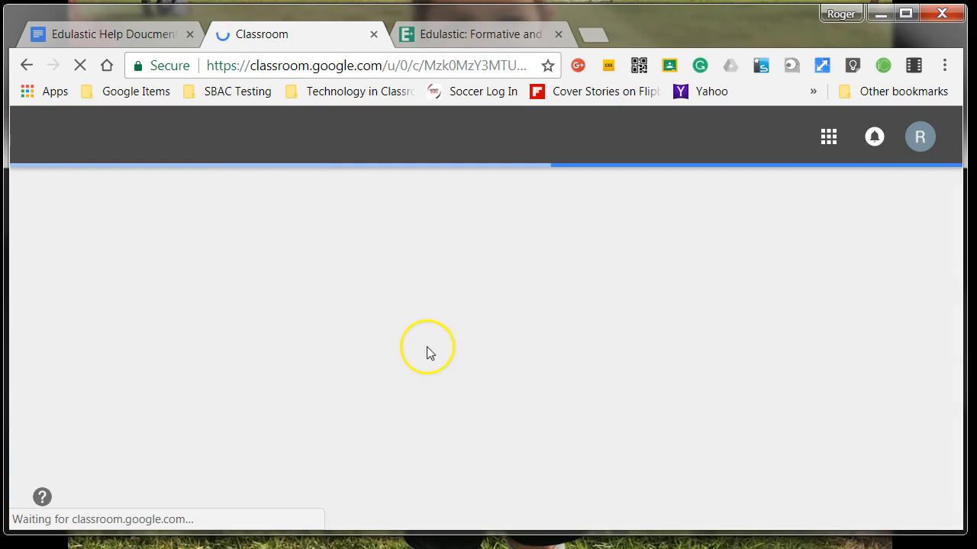
{"action": "scroll", "coordinate": [481, 372], "scroll_direction": "down", "scroll_amount": 2}
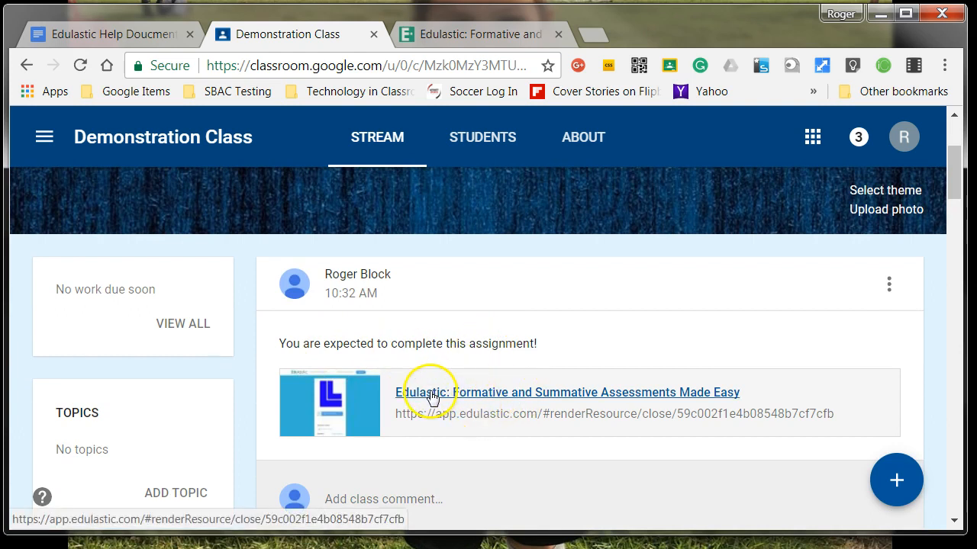
{"action": "left_click", "coordinate": [465, 35]}
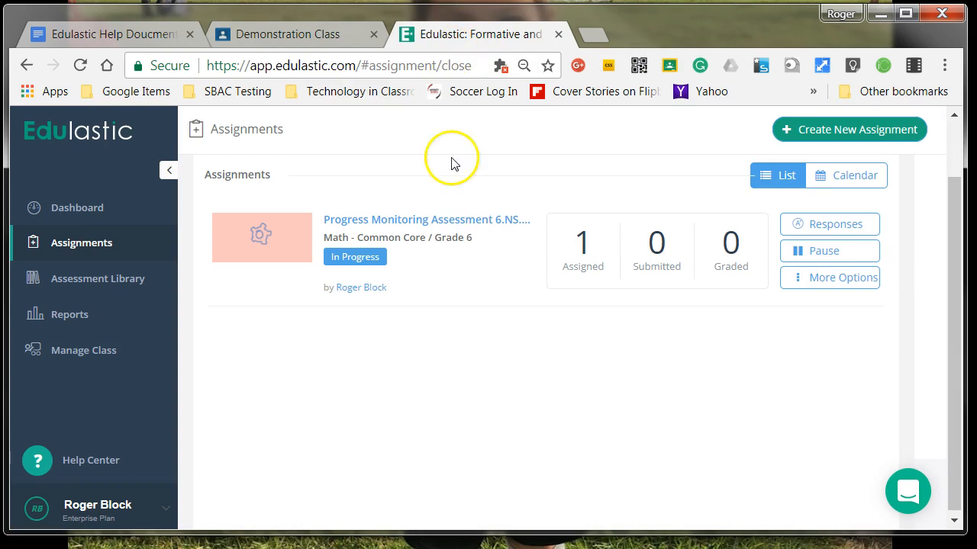